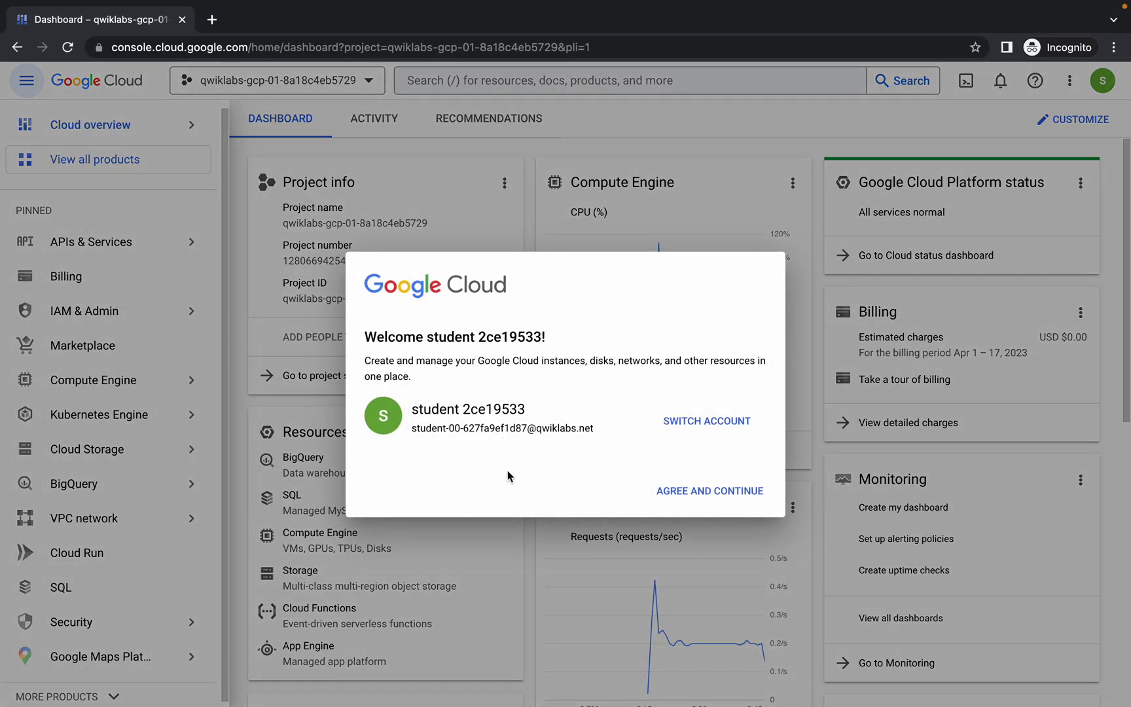
# Accept the Cloud Console terms of service and start activating Cloud Shell.
pyautogui.click(390, 500)
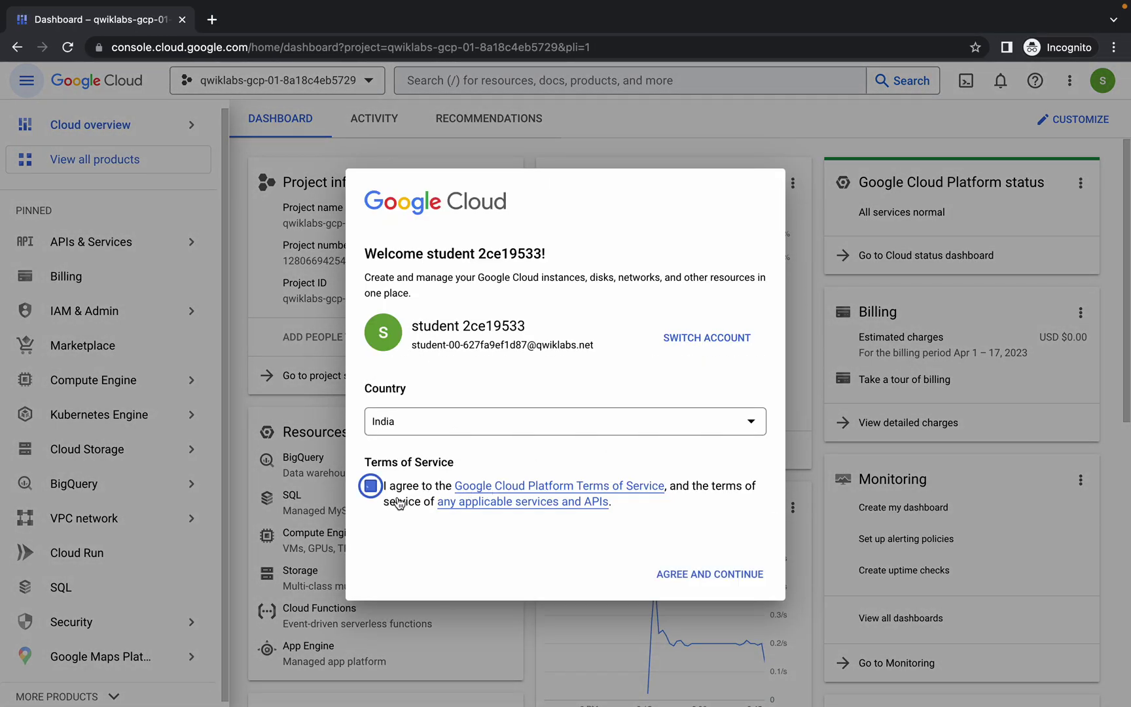
pyautogui.click(697, 582)
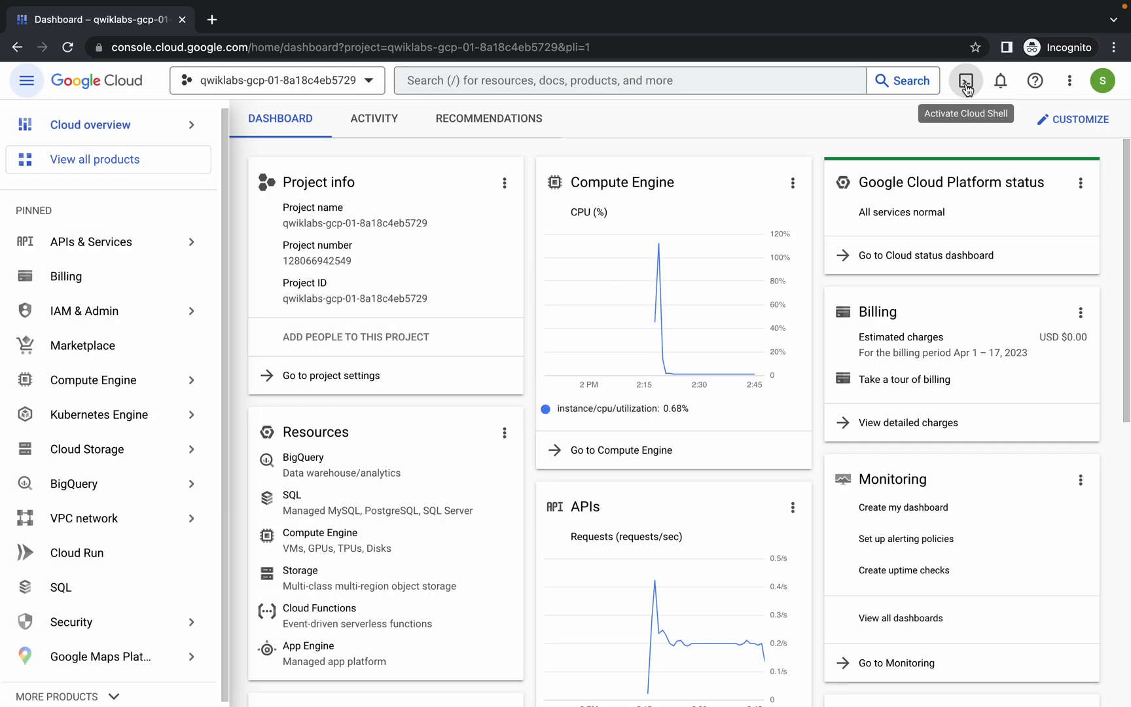
pyautogui.click(966, 82)
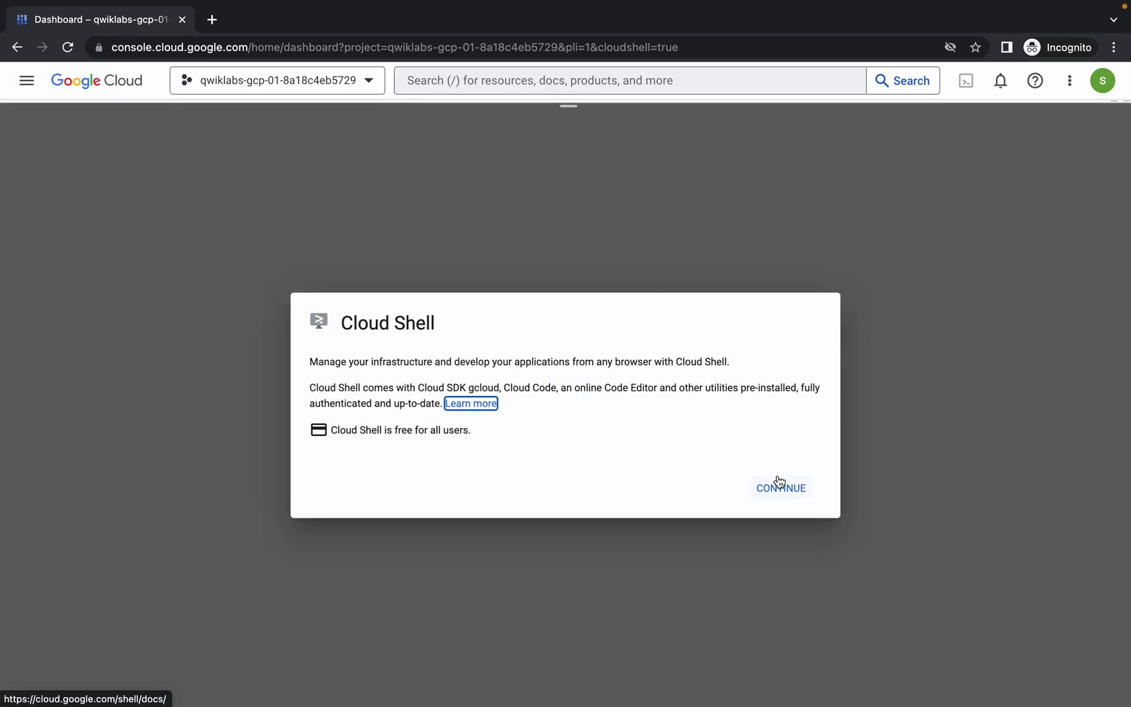
# Copy the Labs_solutions raw script from GitHub and return to the Cloud Console desktop.
pyautogui.click(779, 483)
pyautogui.hotkey('ctrl', 'Left')
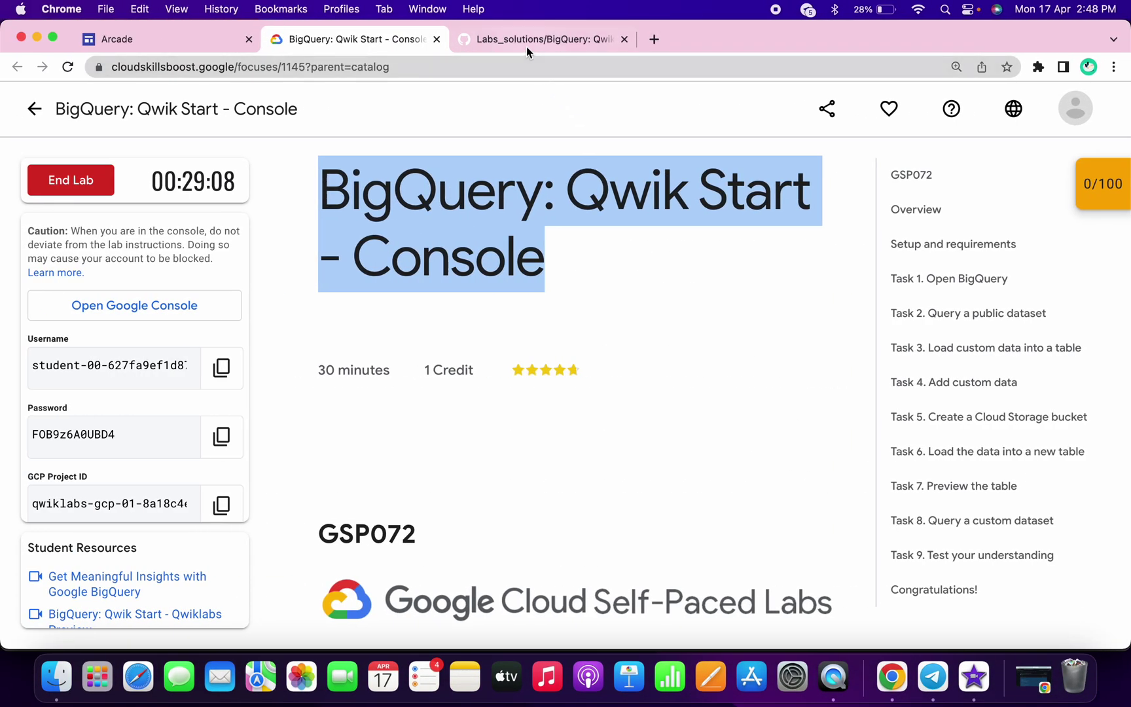
pyautogui.click(522, 42)
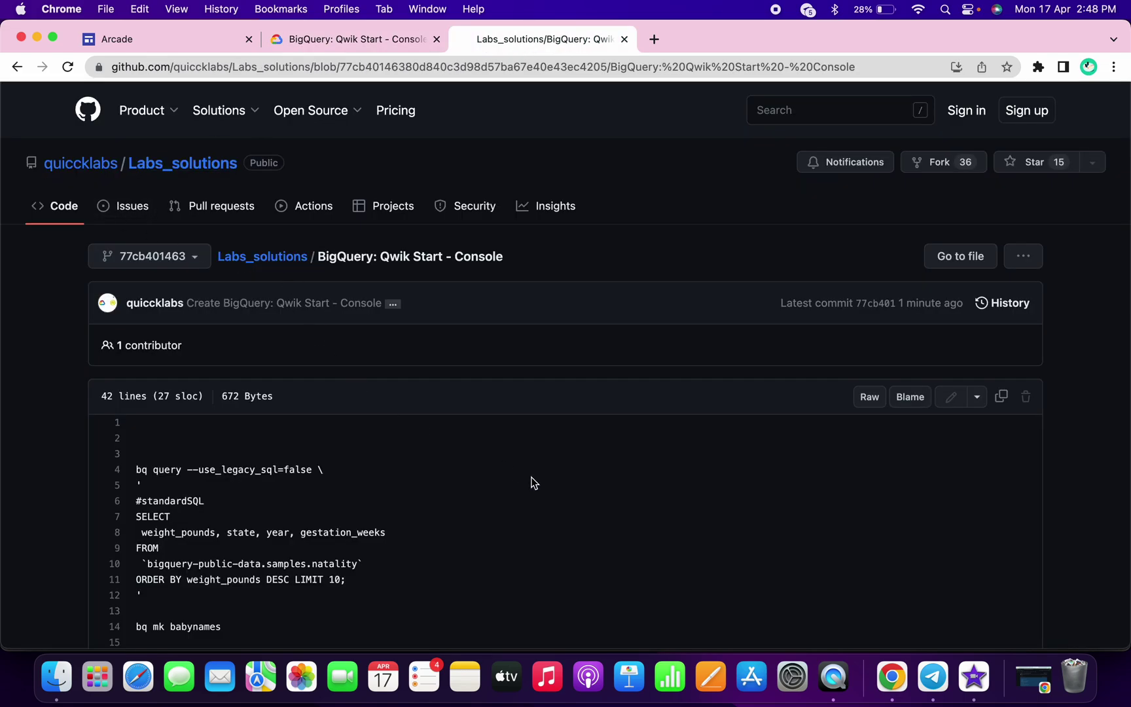
pyautogui.scroll(-10, 531, 482)
pyautogui.scroll(10, 532, 482)
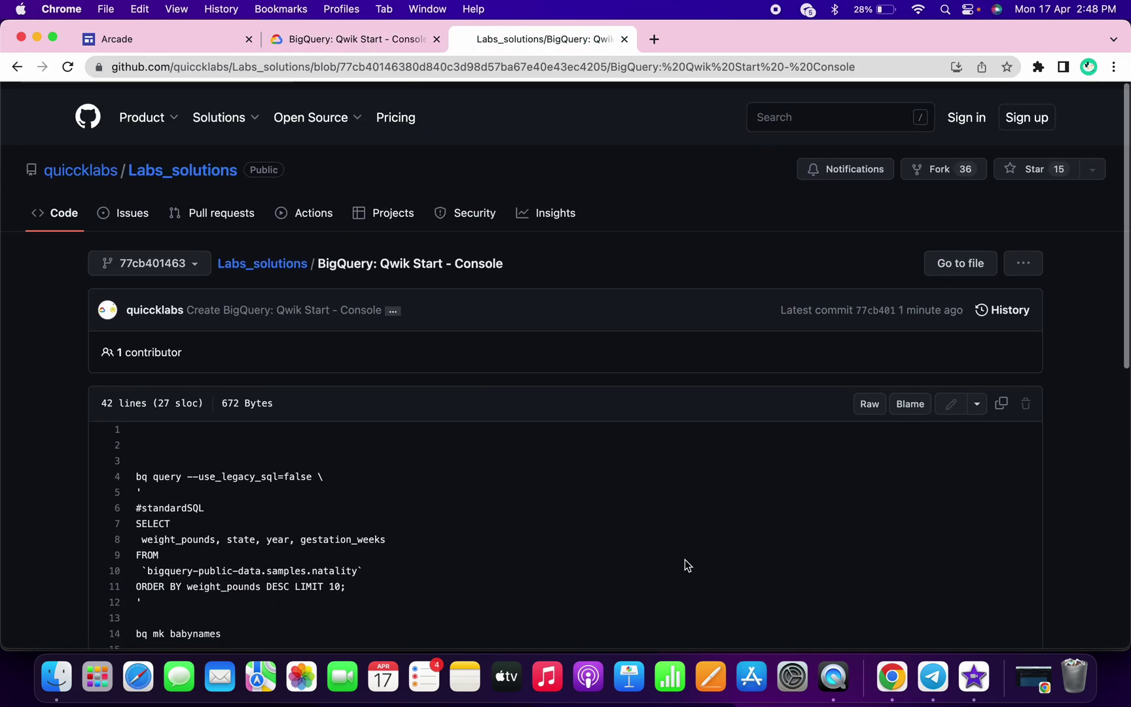
pyautogui.scroll(-1, 684, 565)
pyautogui.click(1002, 397)
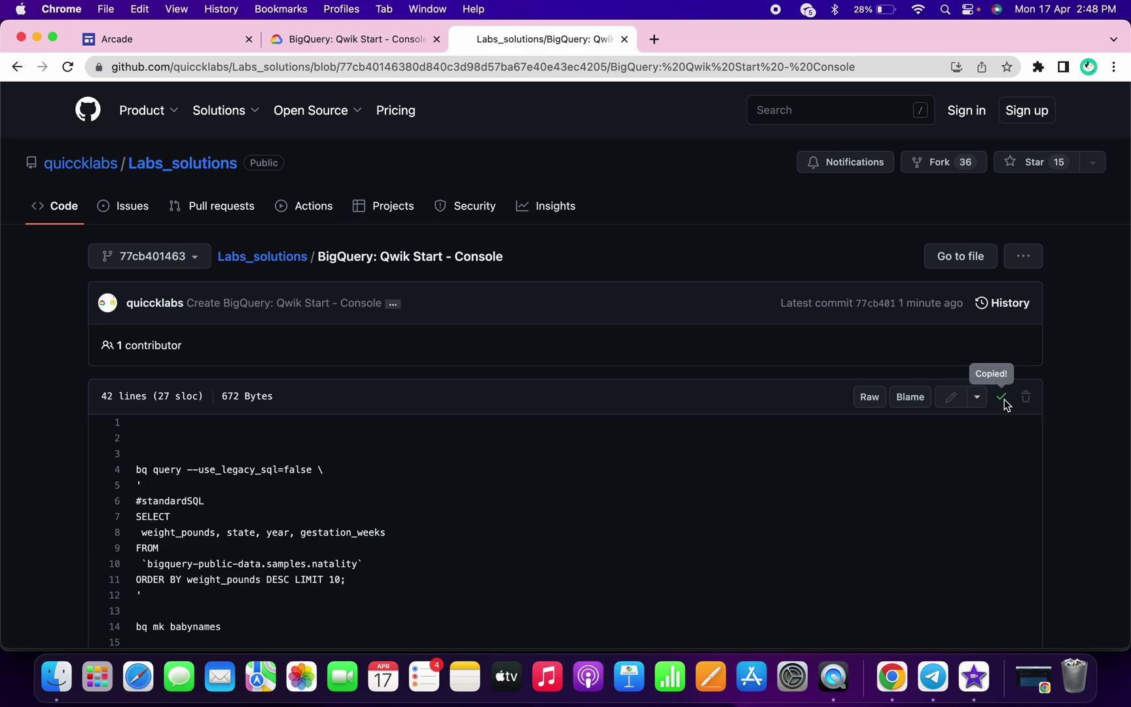
pyautogui.hotkey('ctrl', 'Right')
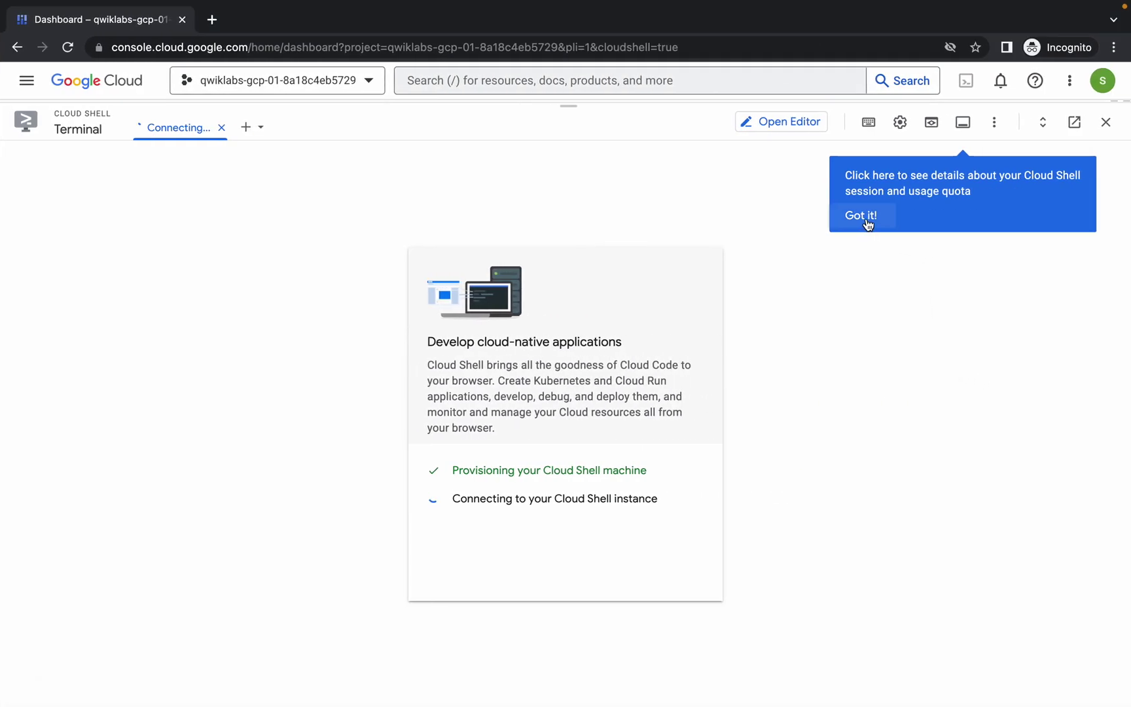
# Authorize and run the pasted bq/gsutil script in Cloud Shell until the top-names table appears.
pyautogui.click(870, 225)
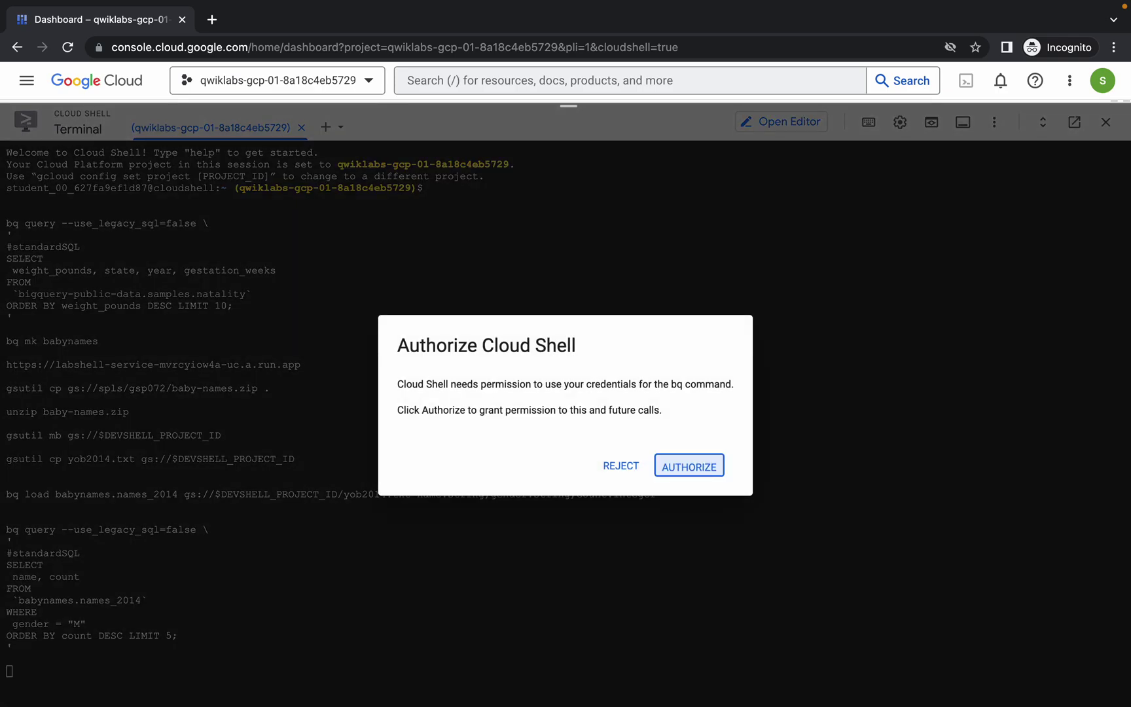
pyautogui.press('Return')
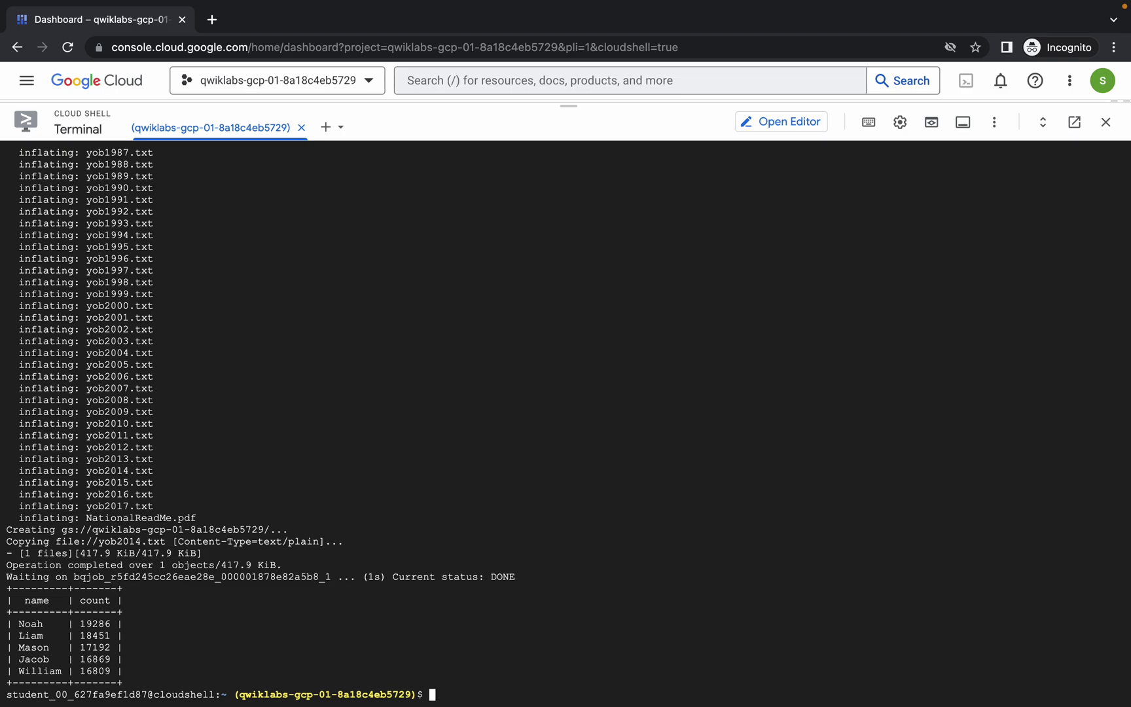
pyautogui.hotkey('ctrl', 'Left')
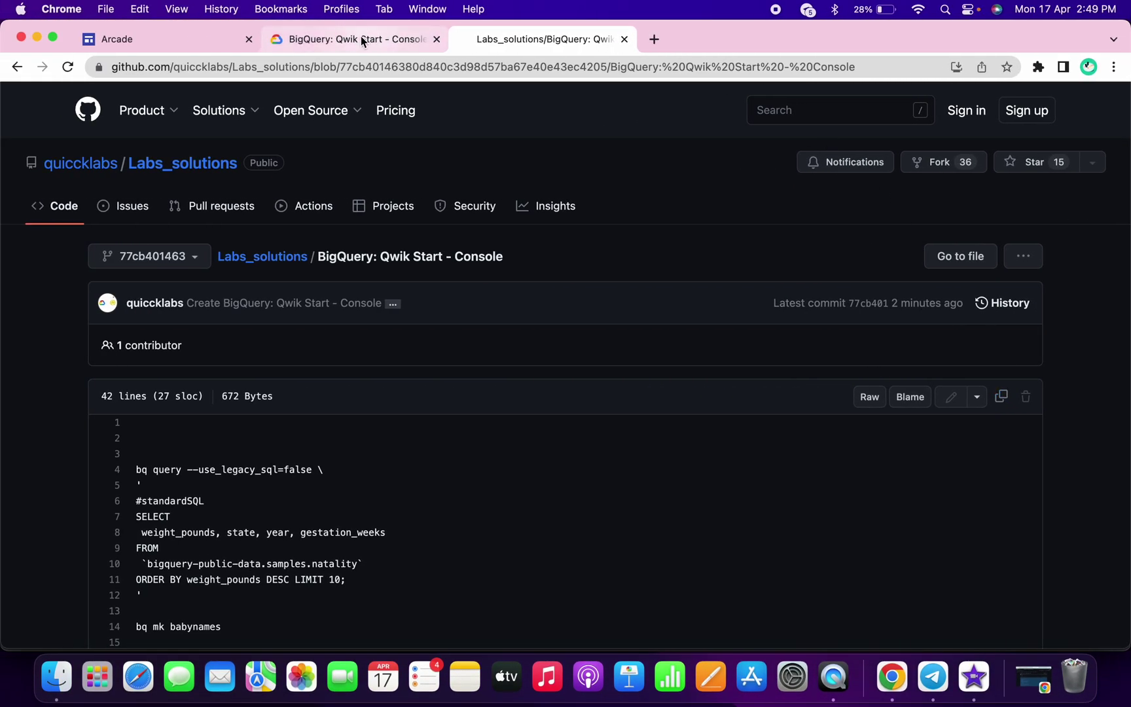
# Check progress on every lab checkpoint in the Skills Boost panel, from public query to custom query.
pyautogui.click(361, 36)
pyautogui.click(1096, 187)
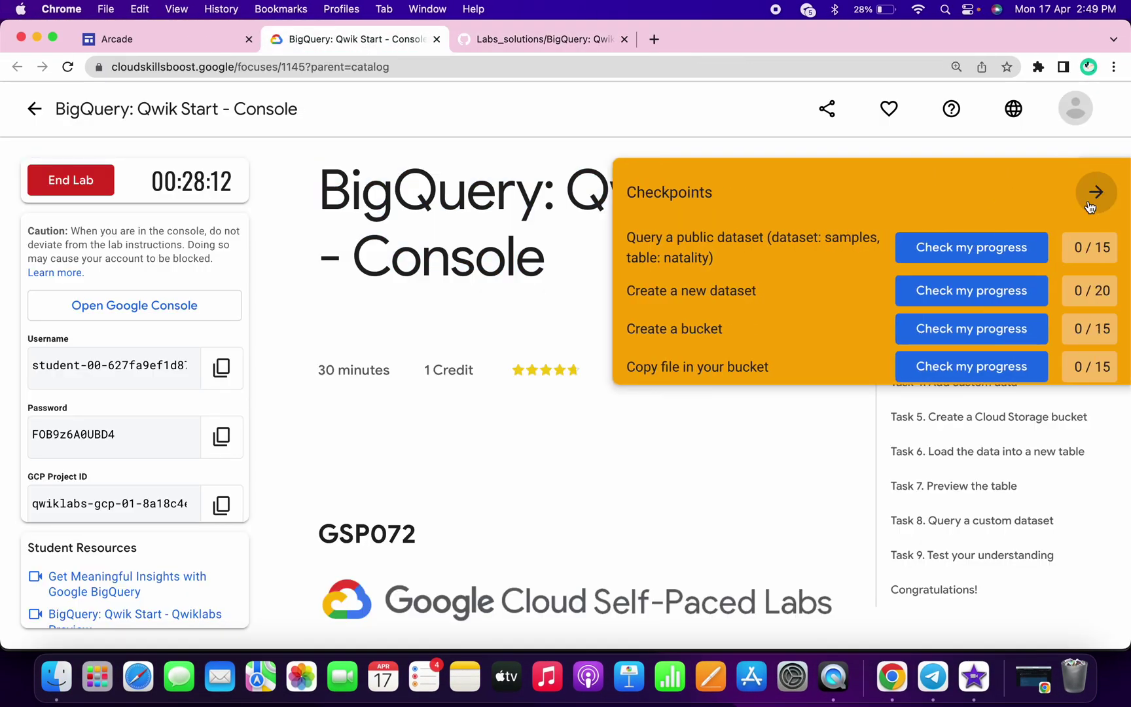
pyautogui.click(1014, 257)
pyautogui.click(1015, 289)
pyautogui.scroll(-2, 1012, 311)
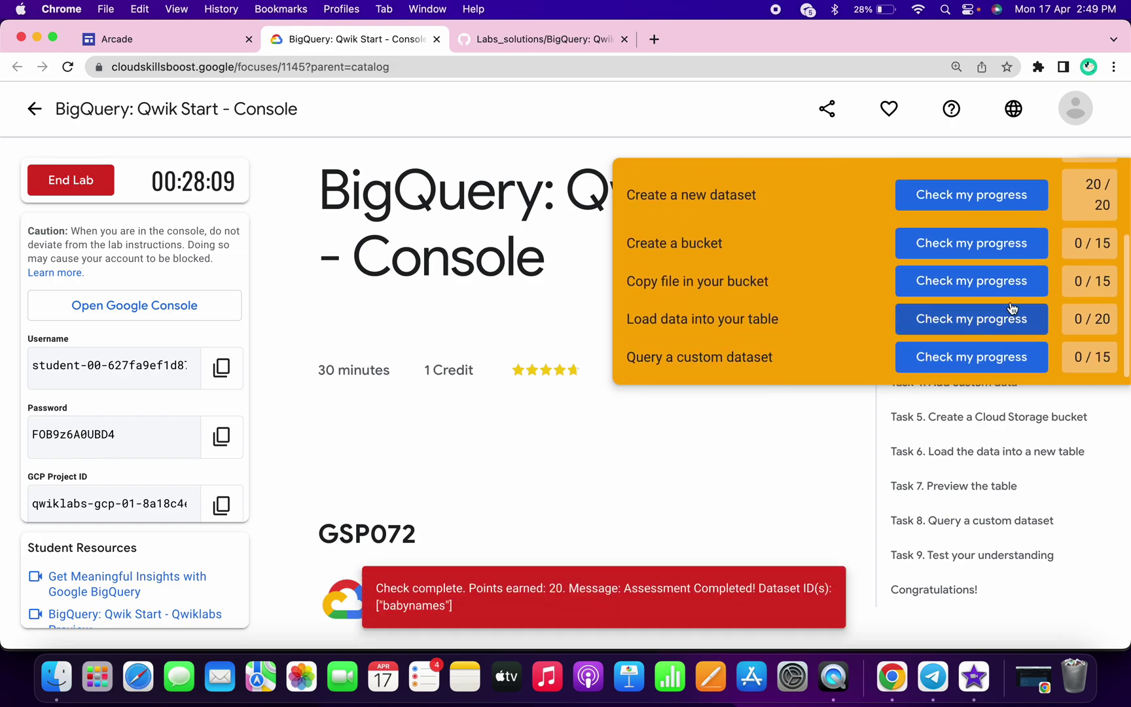
pyautogui.click(1002, 243)
pyautogui.click(1012, 281)
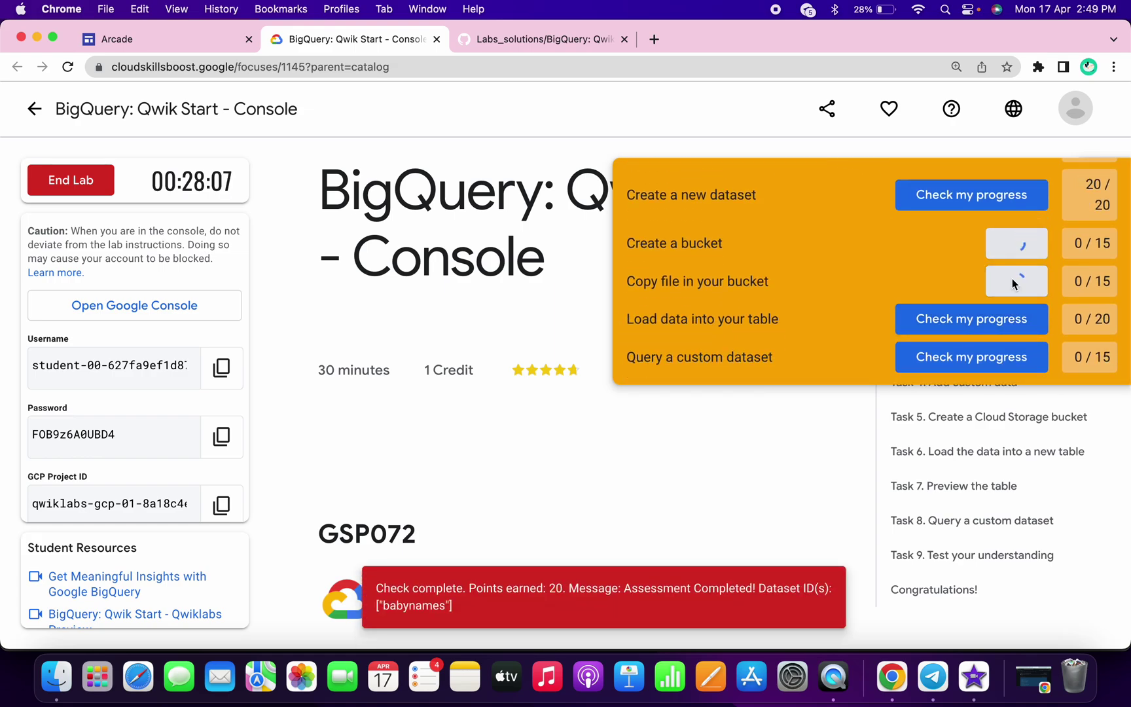
pyautogui.scroll(-2, 1029, 342)
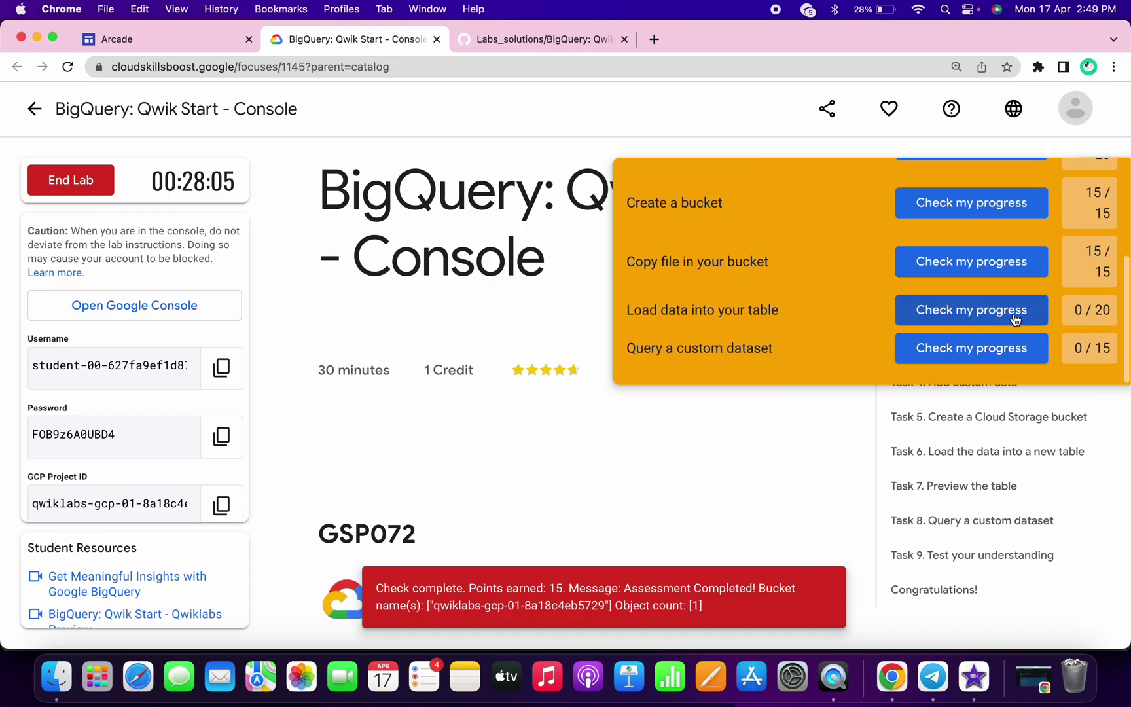
pyautogui.click(1013, 319)
pyautogui.click(1018, 350)
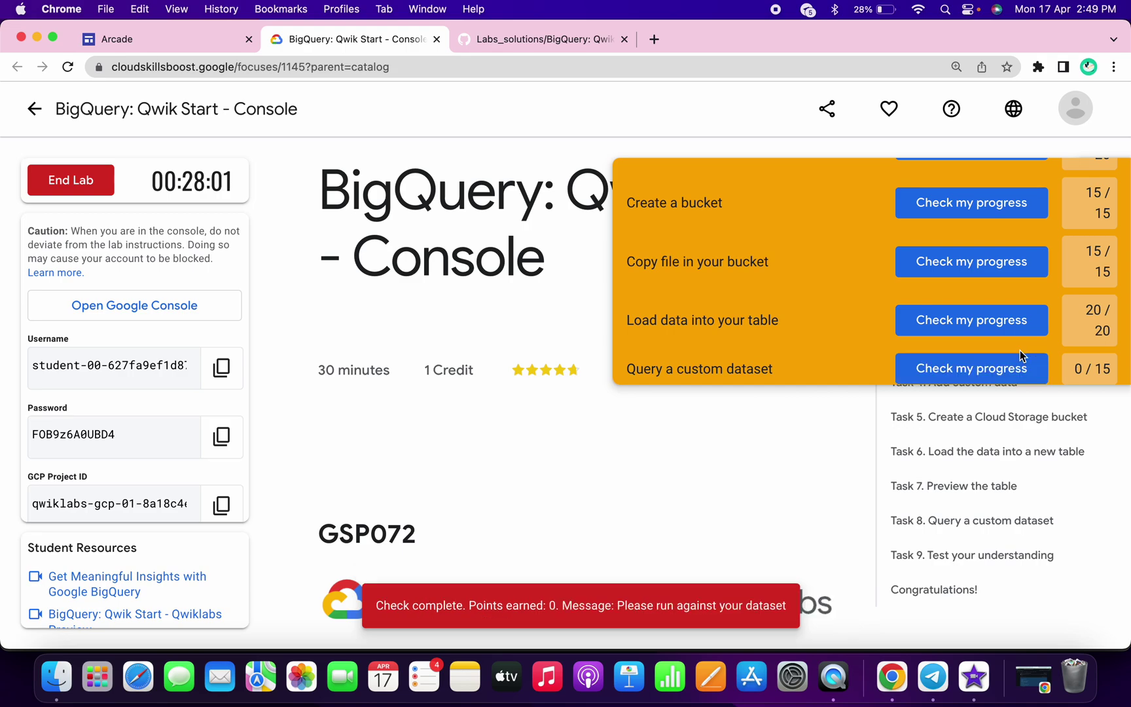
pyautogui.scroll(5, 1021, 355)
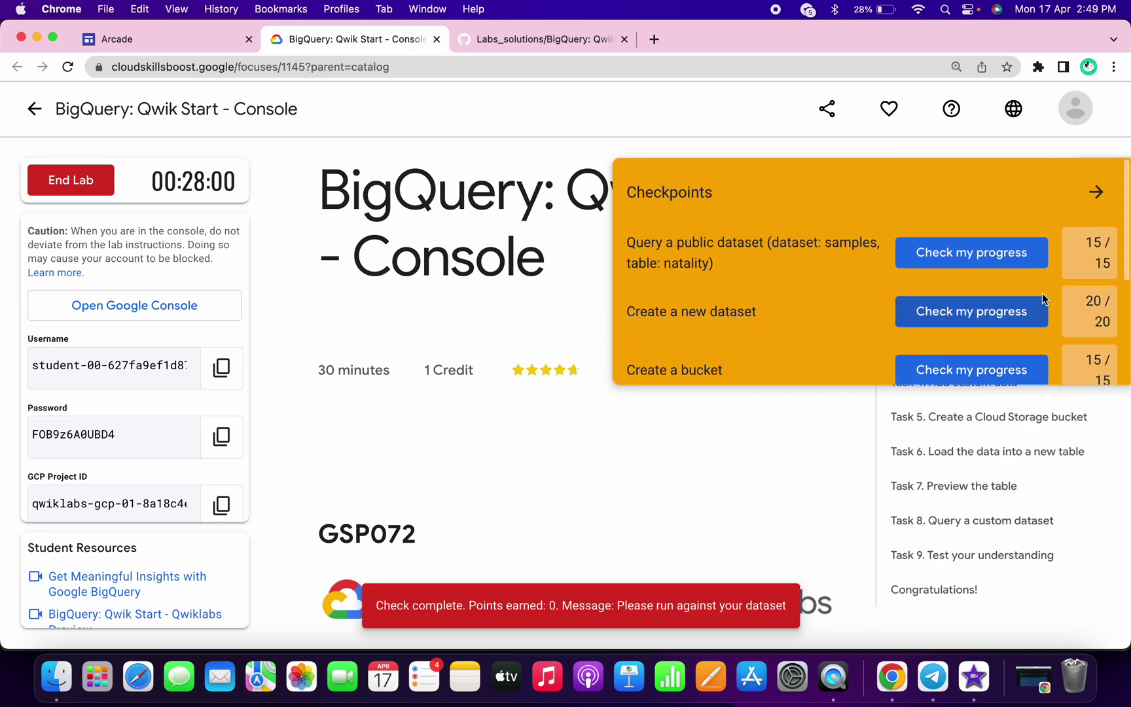
pyautogui.click(1096, 192)
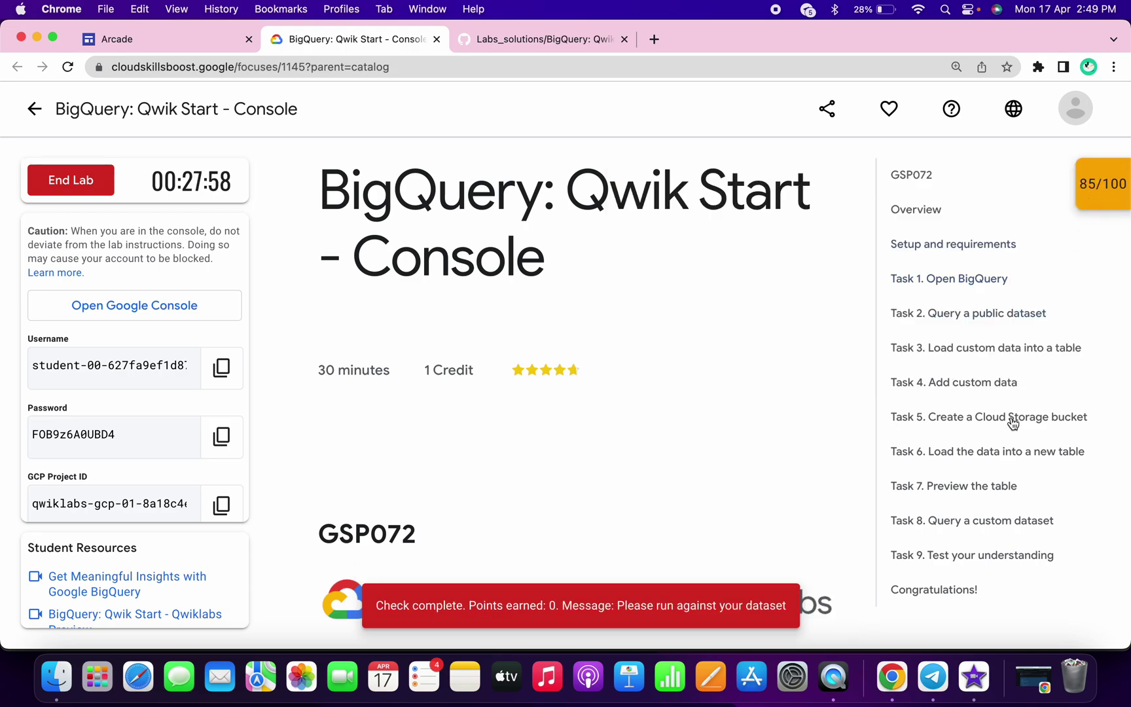
# Recheck Task 8 and select its 'Please run against your dataset' failure message.
pyautogui.click(931, 530)
pyautogui.scroll(-5, 704, 506)
pyautogui.scroll(-5, 704, 506)
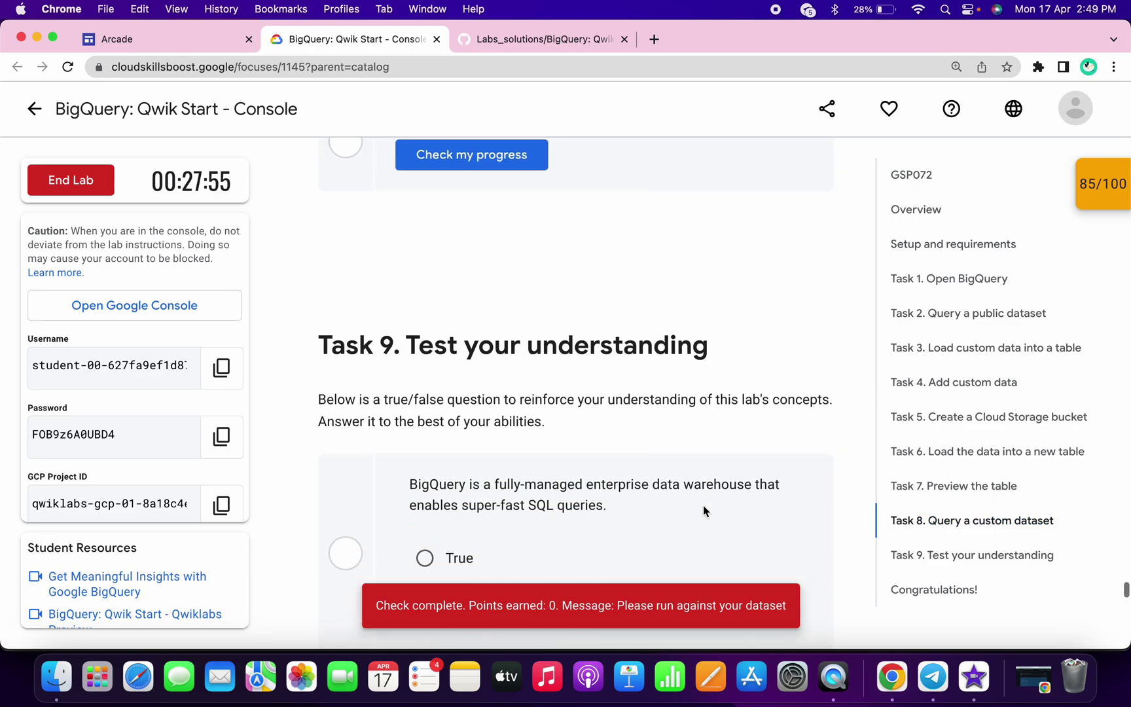
pyautogui.scroll(5, 704, 505)
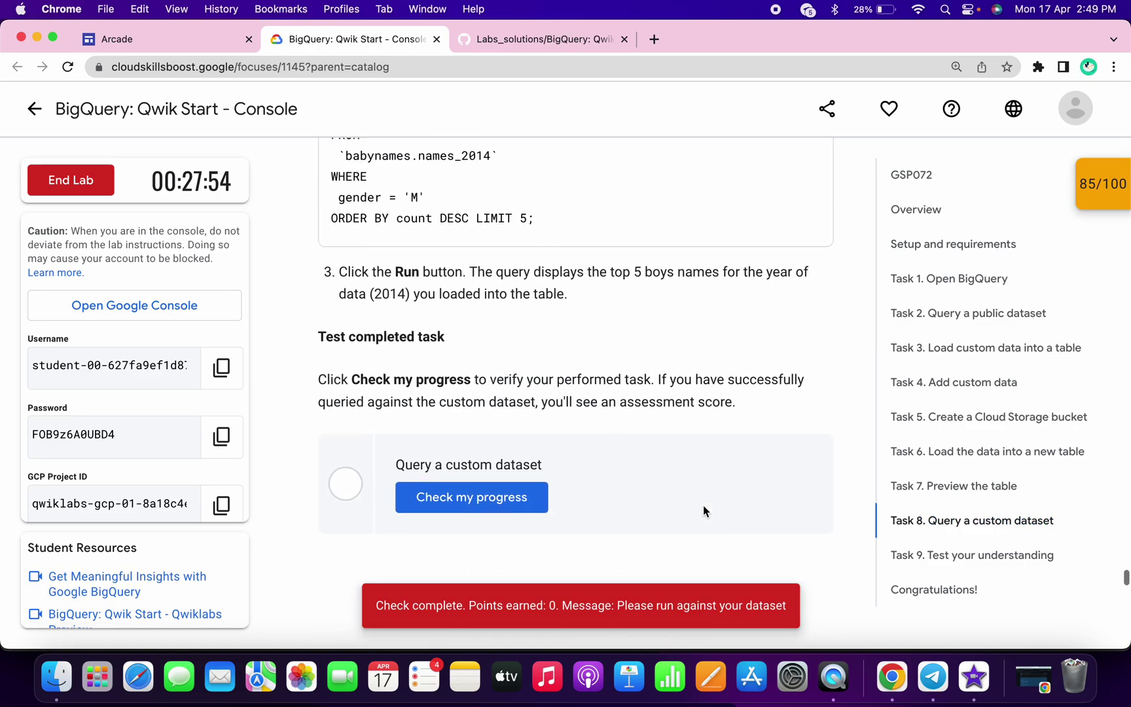
pyautogui.click(502, 487)
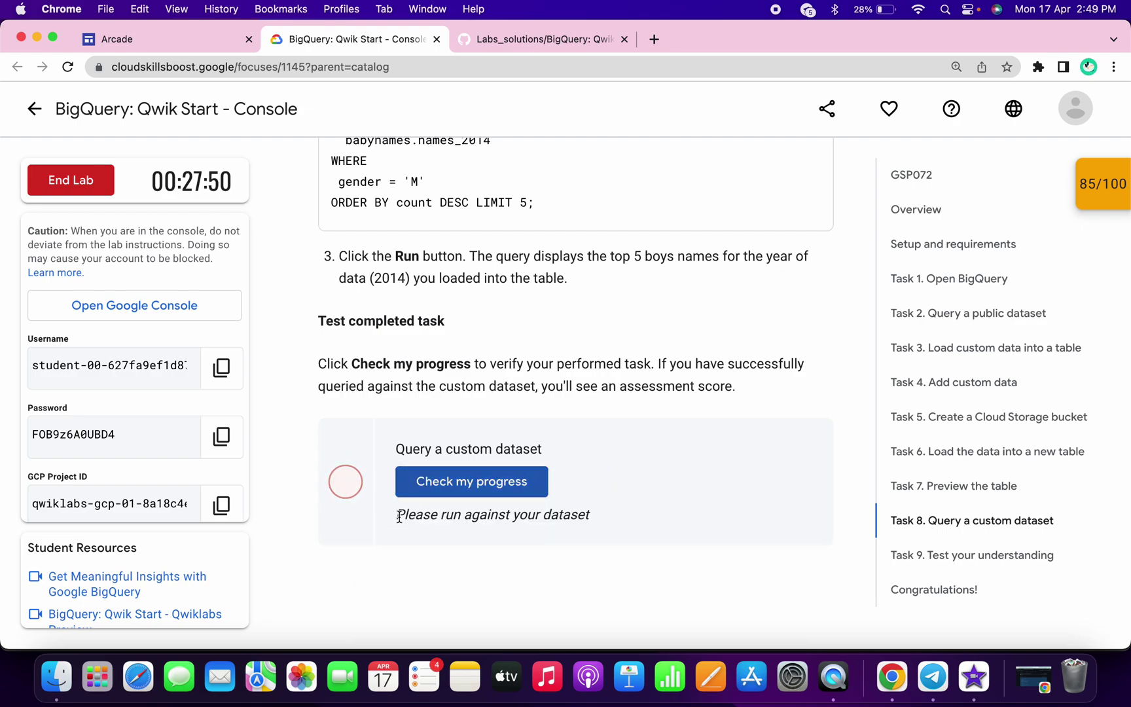
pyautogui.moveTo(404, 516); pyautogui.dragTo(576, 538)
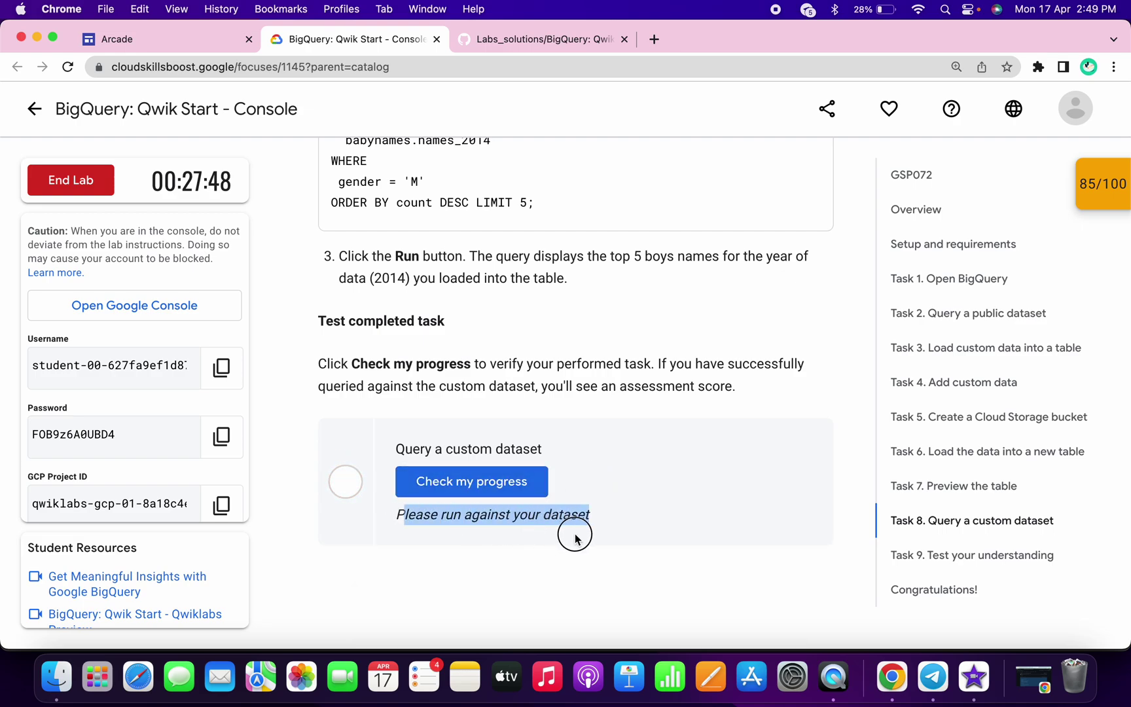
pyautogui.scroll(5, 576, 539)
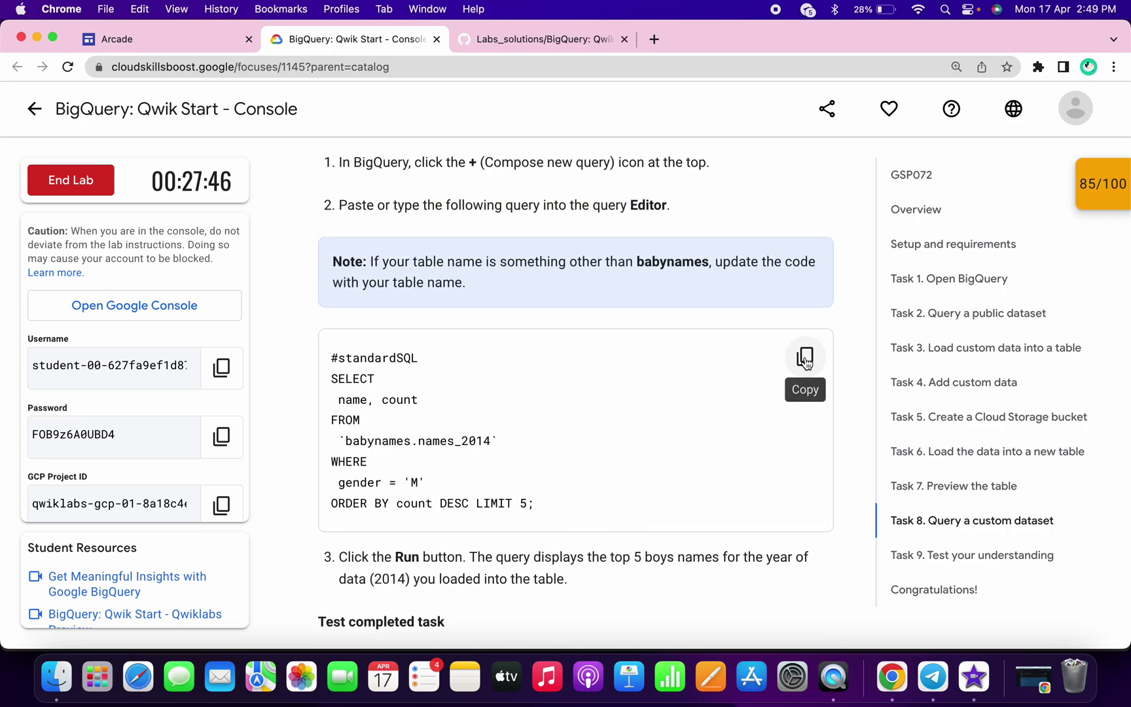
# Copy the babynames SQL and reach the BigQuery editor via the console search.
pyautogui.click(805, 359)
pyautogui.press('super+Tab')
pyautogui.press('/')
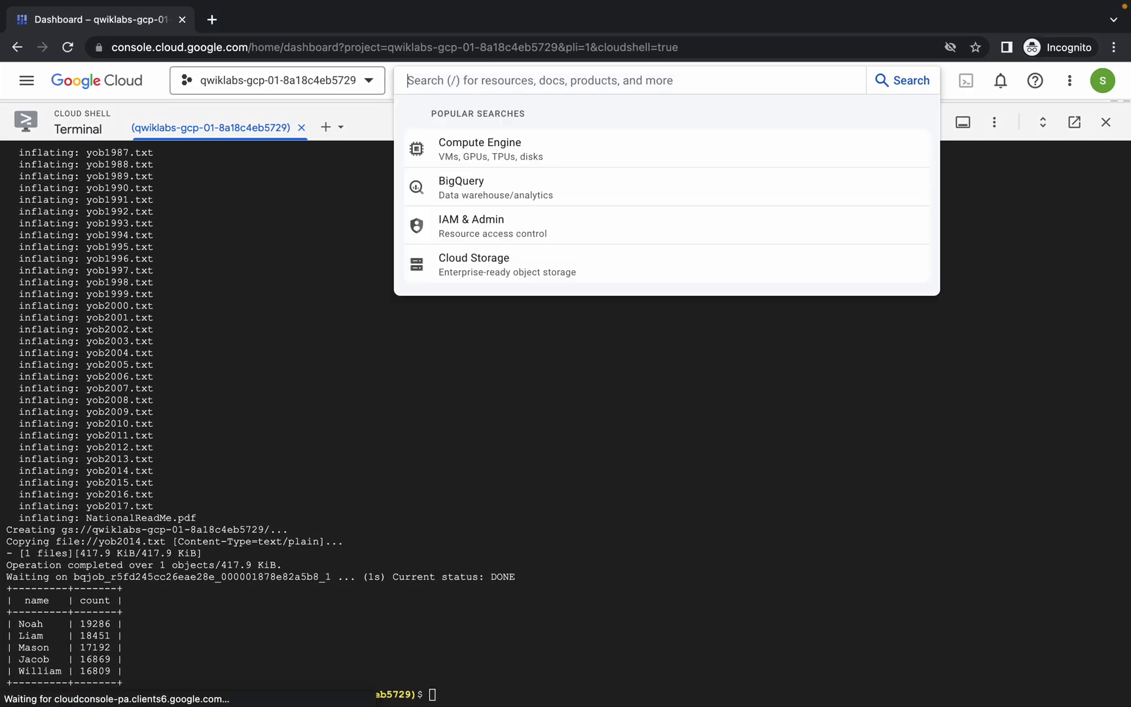
pyautogui.write('big')
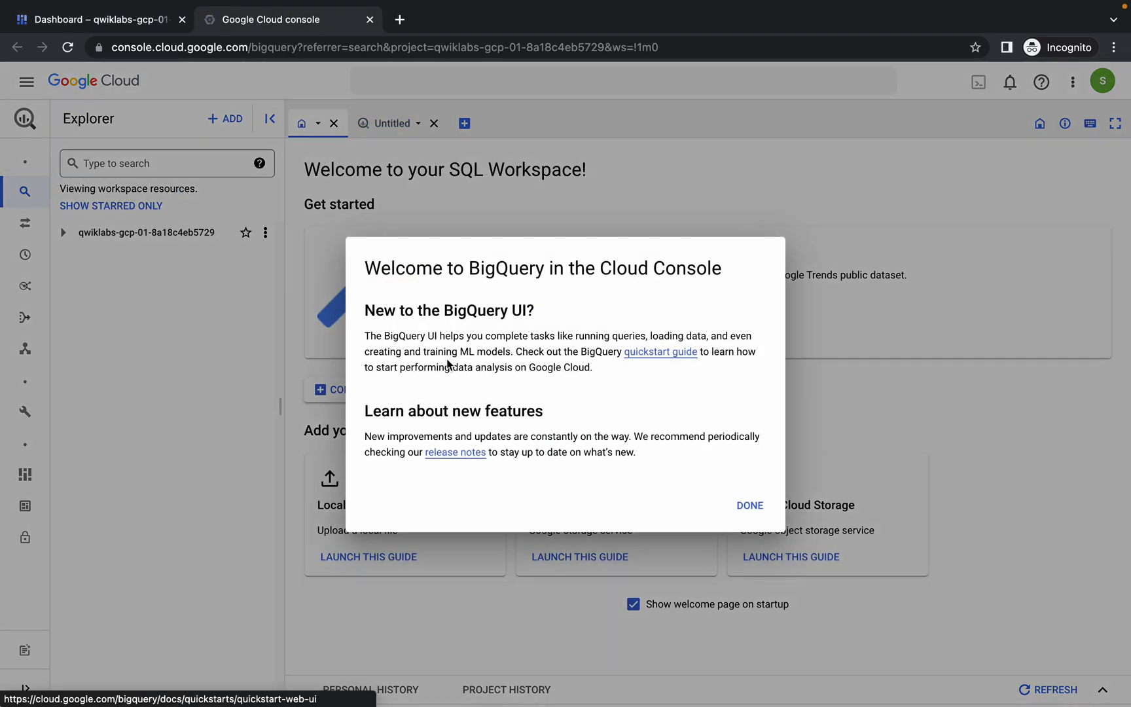
pyautogui.click(758, 506)
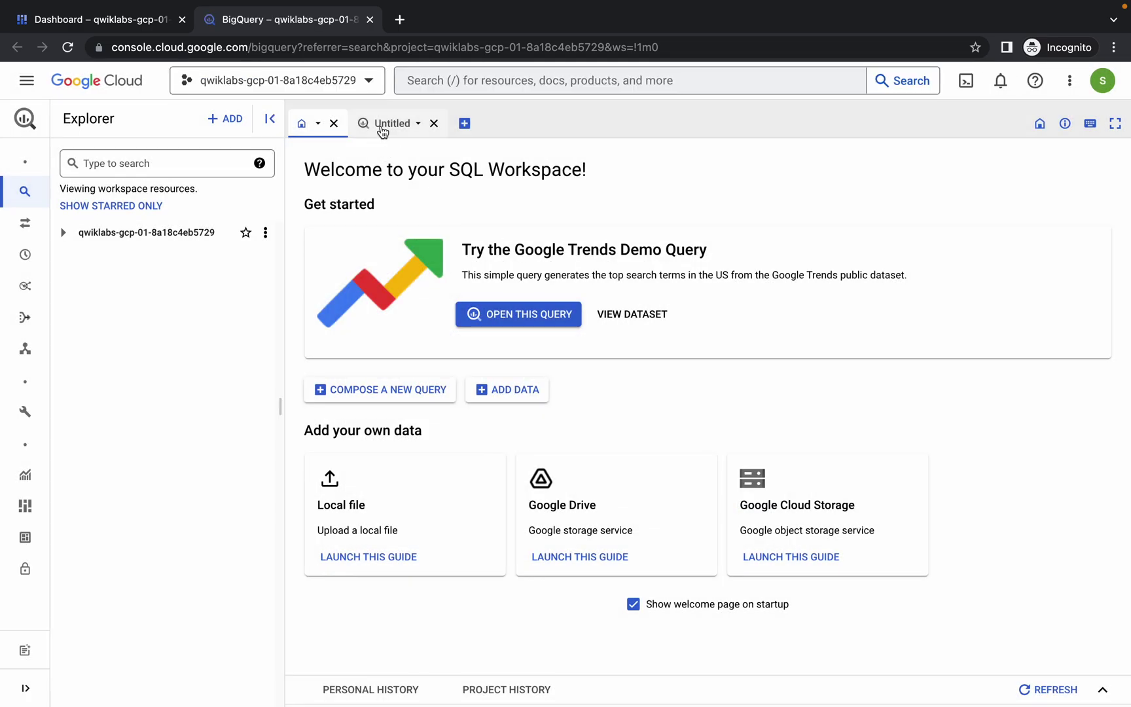
pyautogui.click(381, 124)
# Run the top-5 boys names query on babynames.names_2014, returning Noah through William.
pyautogui.hotkey('ctrl', 'v')
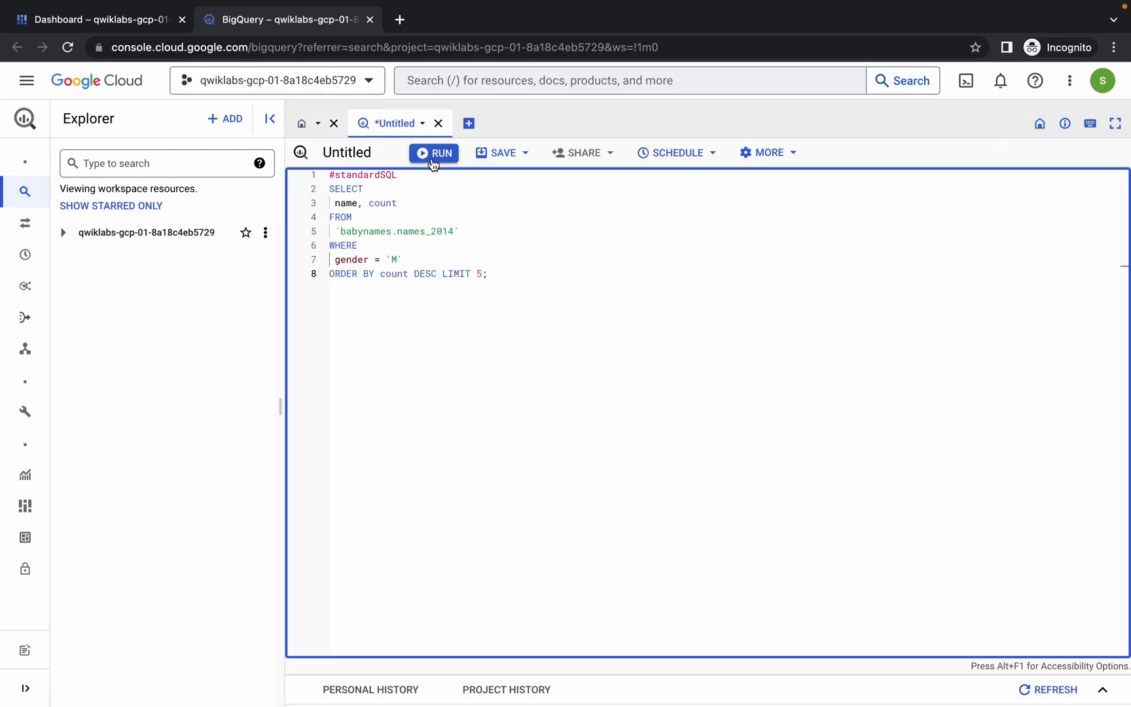
pyautogui.click(431, 158)
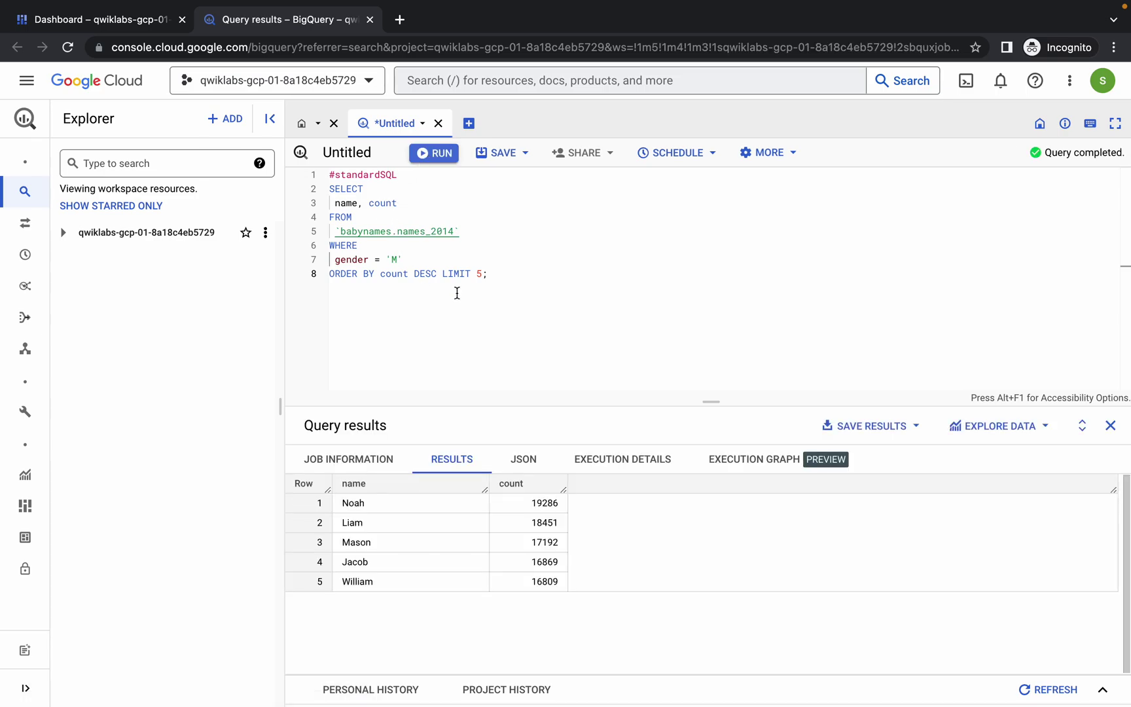
pyautogui.click(115, 20)
# Recheck the Query a custom dataset task on the lab page while glancing at Cloud Shell.
pyautogui.click(58, 587)
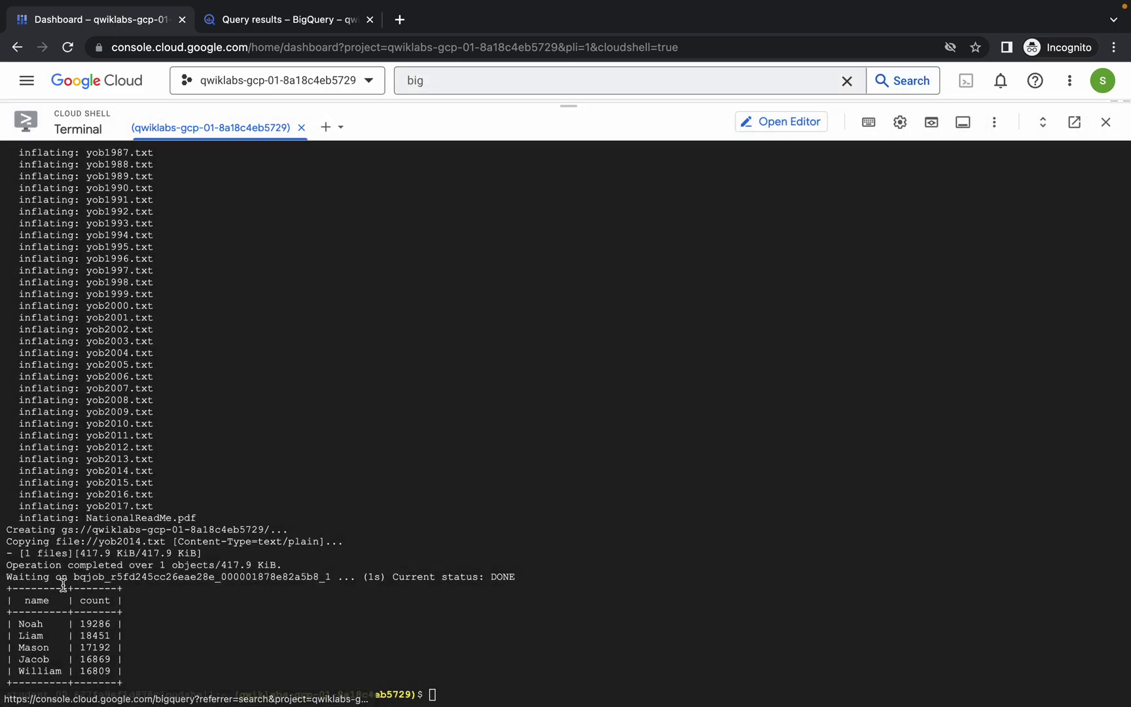
pyautogui.hotkey('ctrl', 'Left')
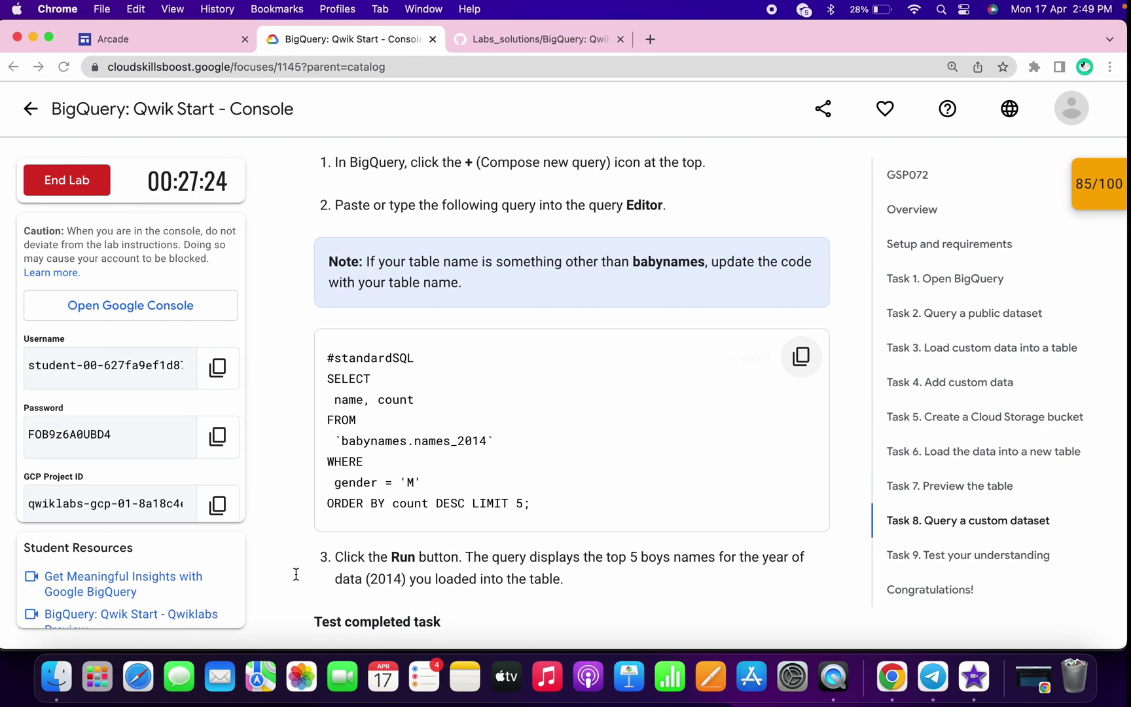
pyautogui.scroll(-5, 410, 548)
pyautogui.scroll(-1, 410, 541)
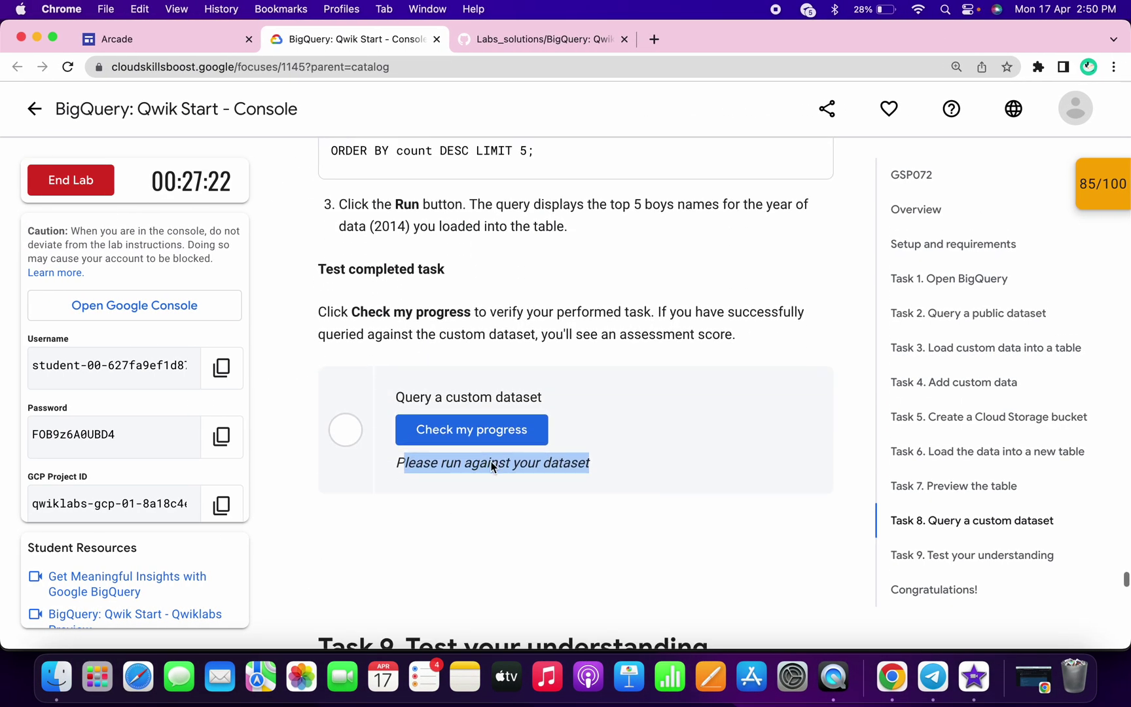
pyautogui.click(503, 422)
pyautogui.hotkey('ctrl', 'Right')
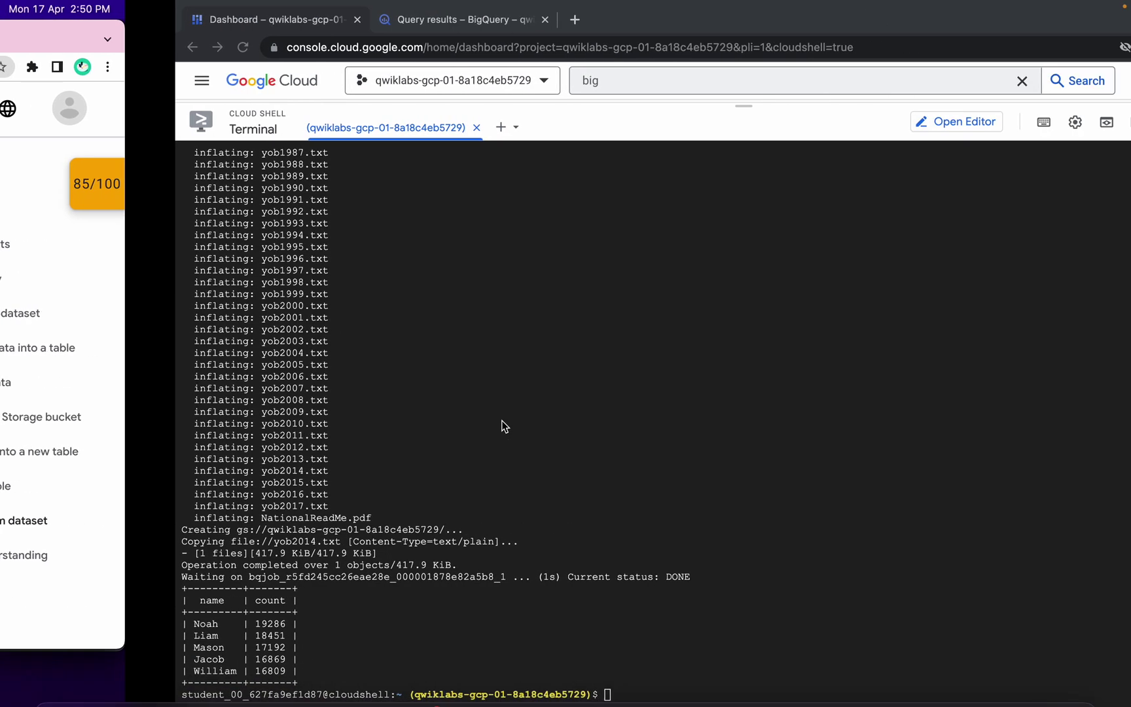
pyautogui.hotkey('ctrl', 'Left')
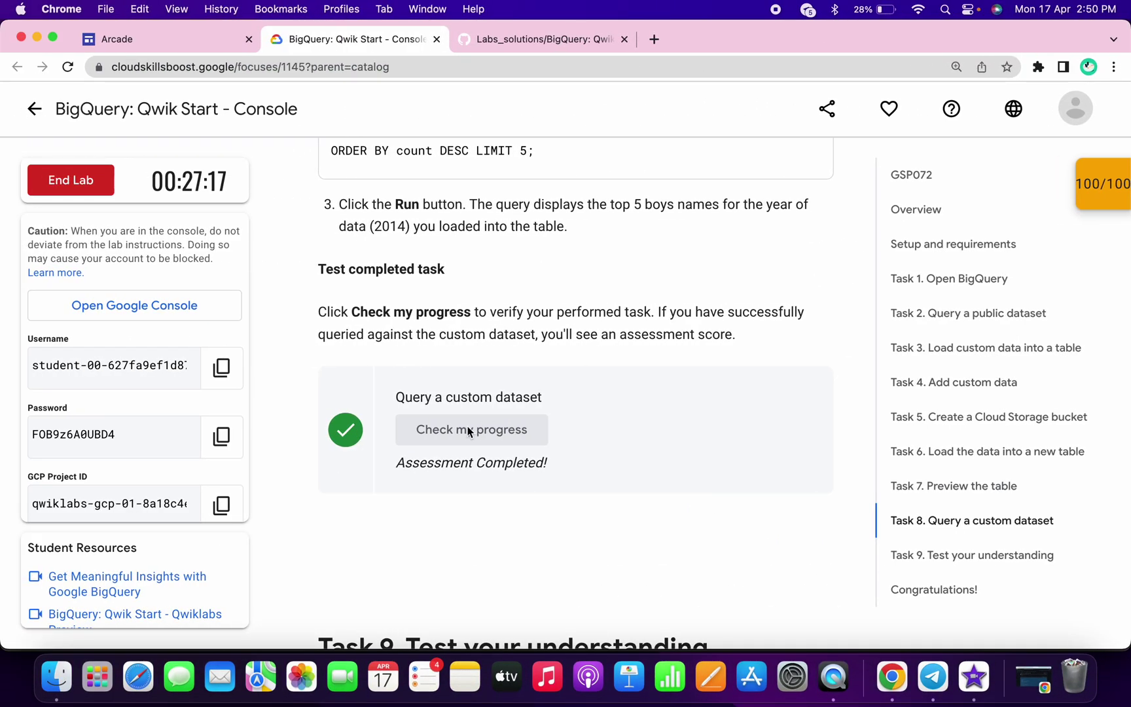
pyautogui.hotkey('ctrl', 'Right')
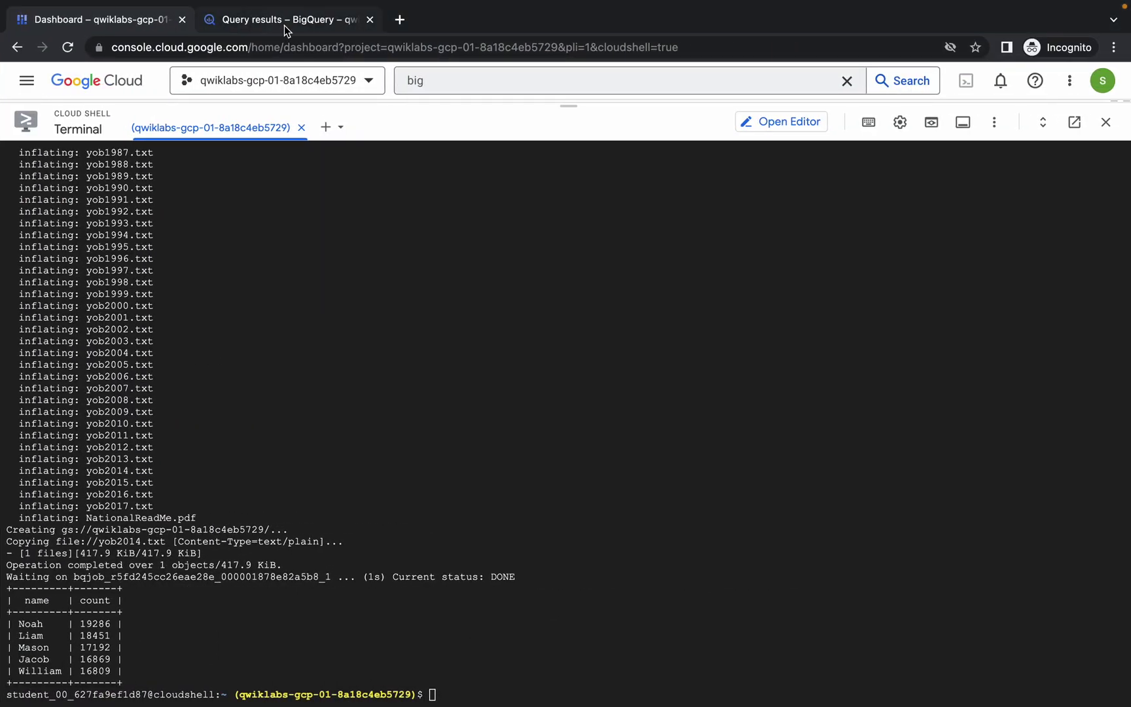
# Confirm Assessment Completed and the 100/100 lab score against the BigQuery results.
pyautogui.click(285, 22)
pyautogui.hotkey('ctrl', 'Left')
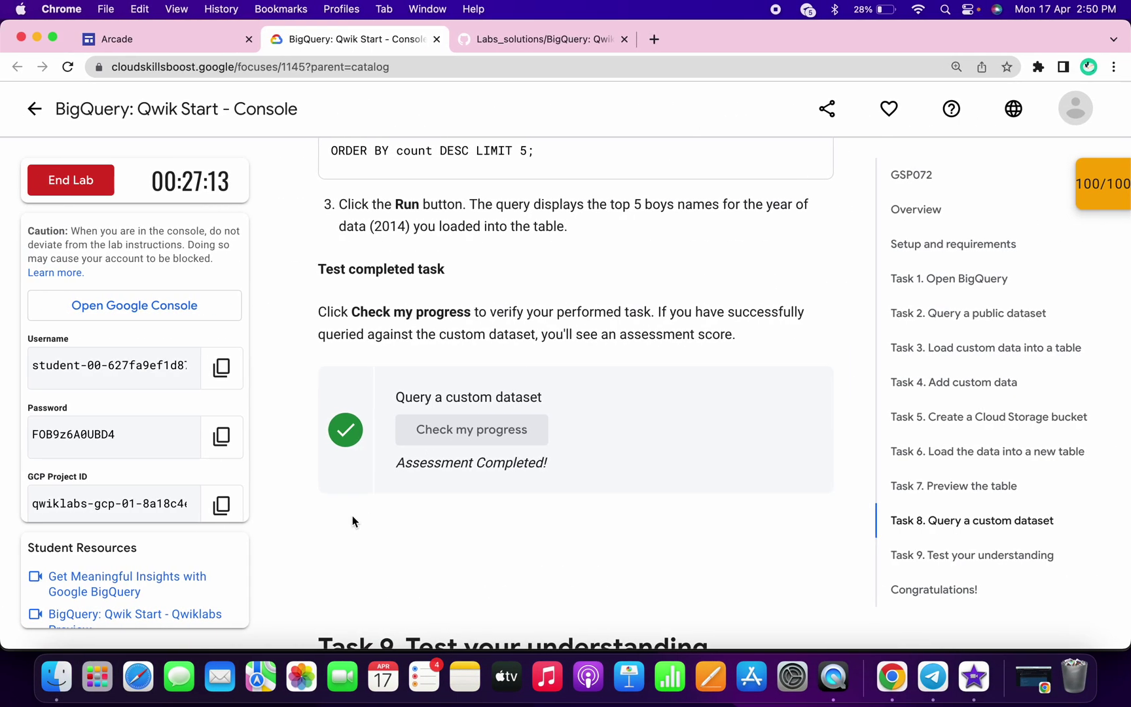
pyautogui.hotkey('ctrl', 'Right')
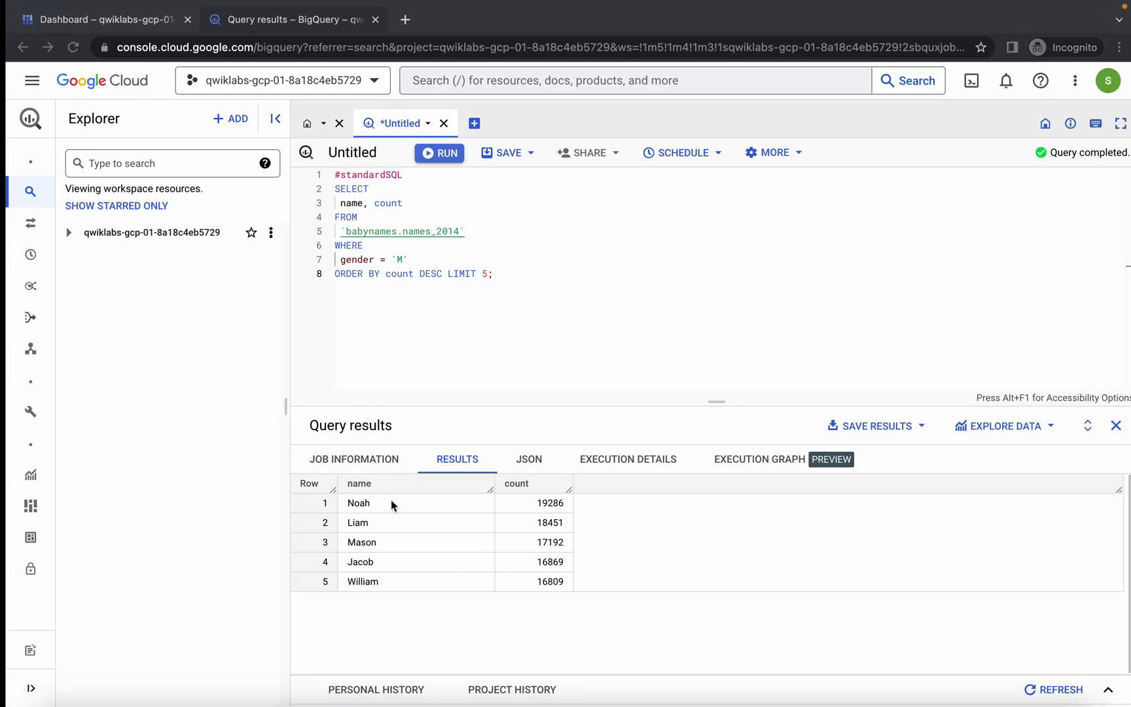
pyautogui.hotkey('ctrl', 'Left')
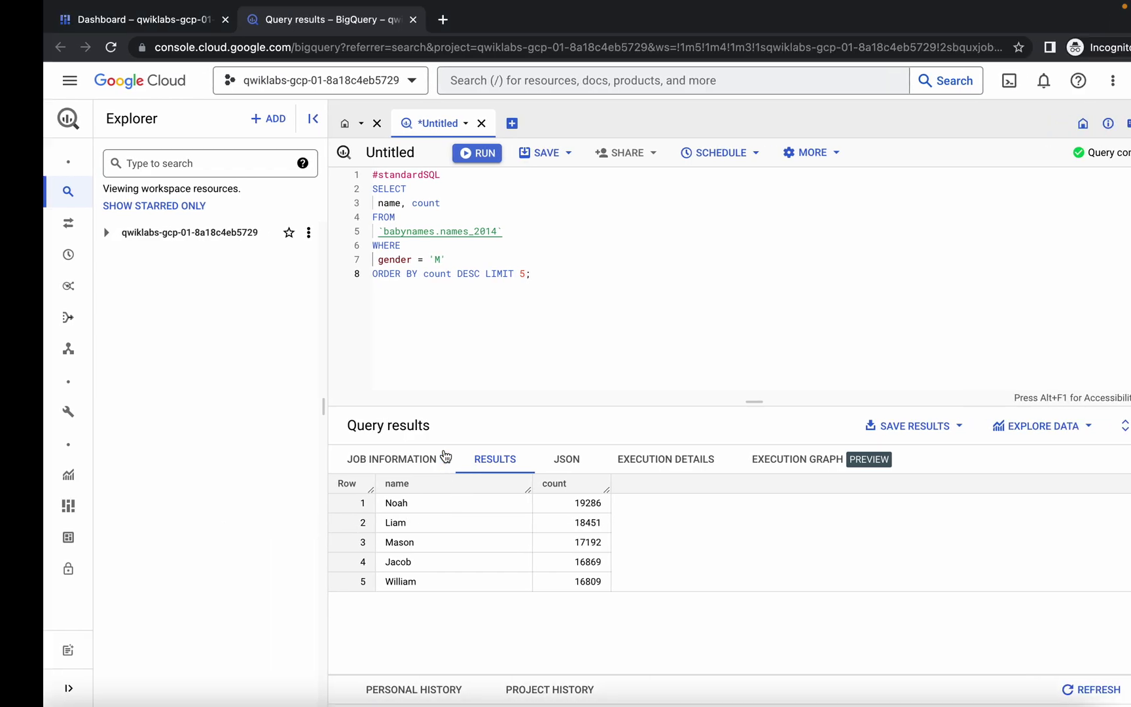
pyautogui.scroll(5, 455, 407)
pyautogui.scroll(-4, 454, 408)
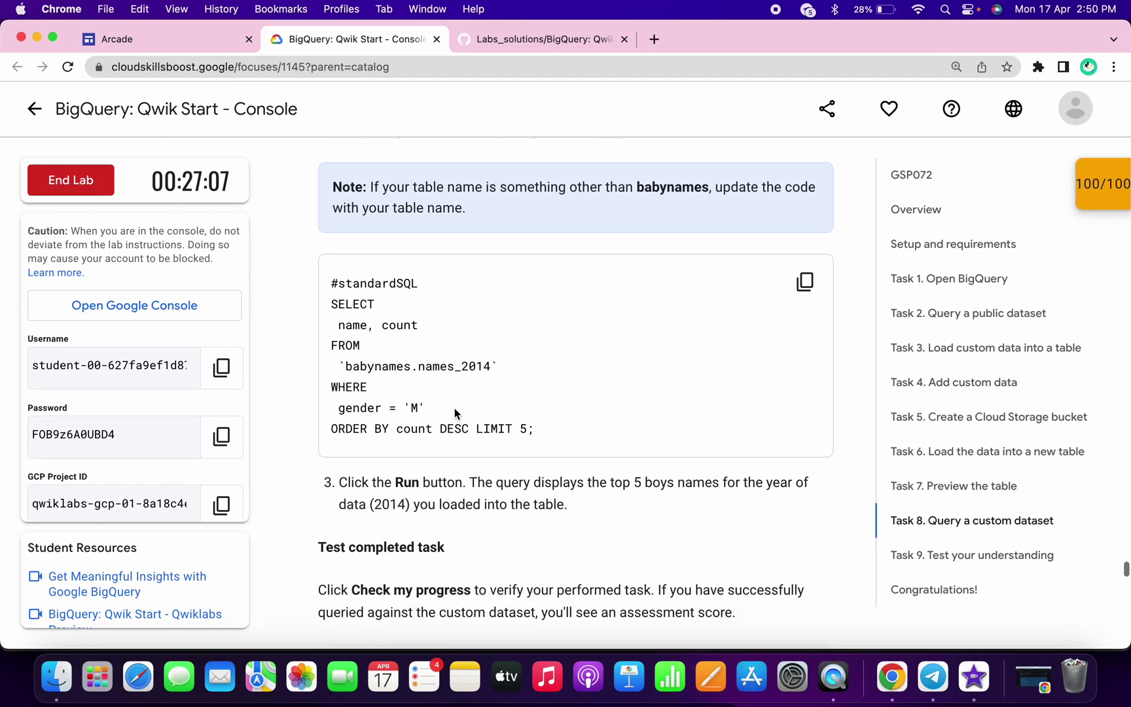